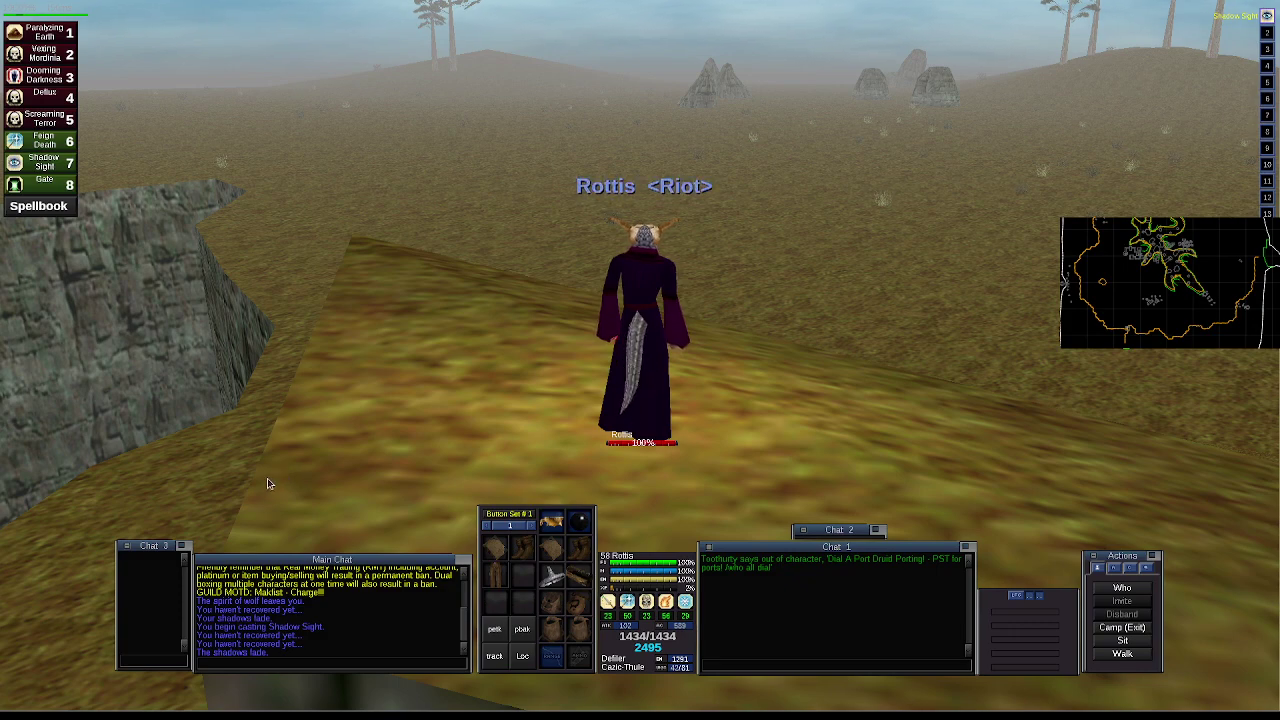
# - Highlight the Apprentice, Serpent, Testing and Symbol of Insanity steps, then tick 'OR Kill Kazen Fecae'
pyautogui.hotkey('alt', 'Tab')
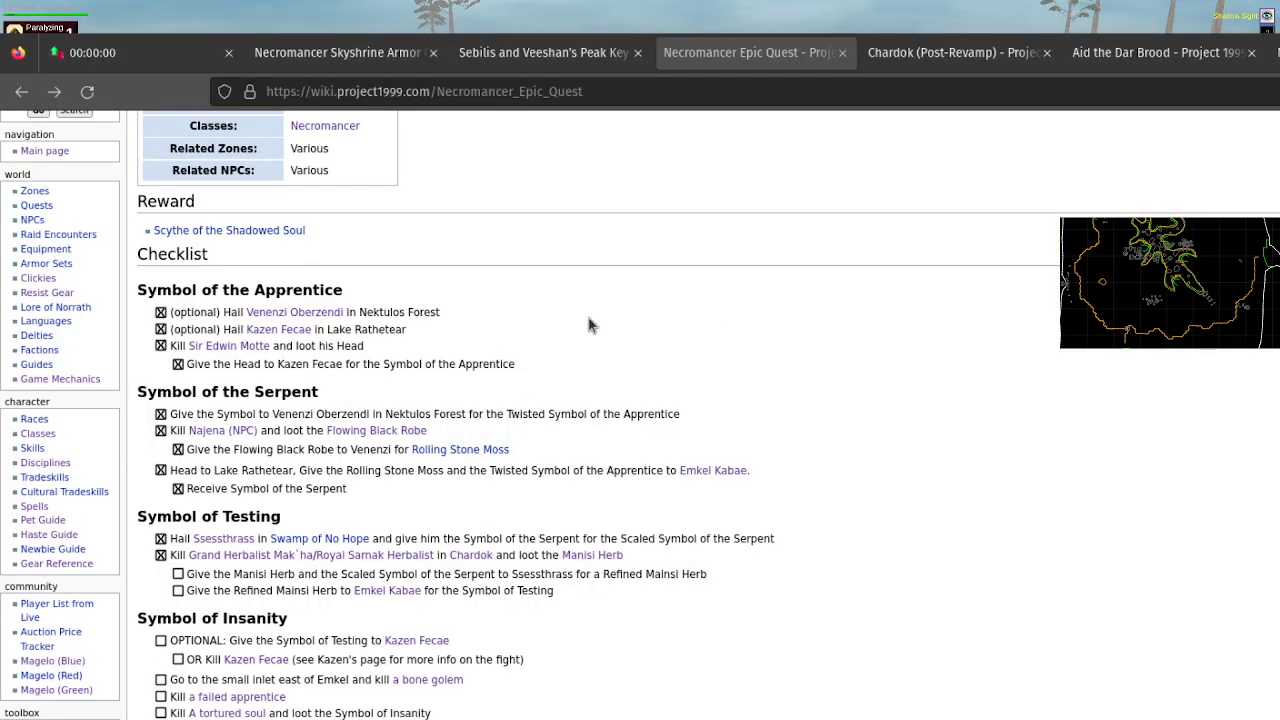
pyautogui.moveTo(133, 293); pyautogui.dragTo(292, 604)
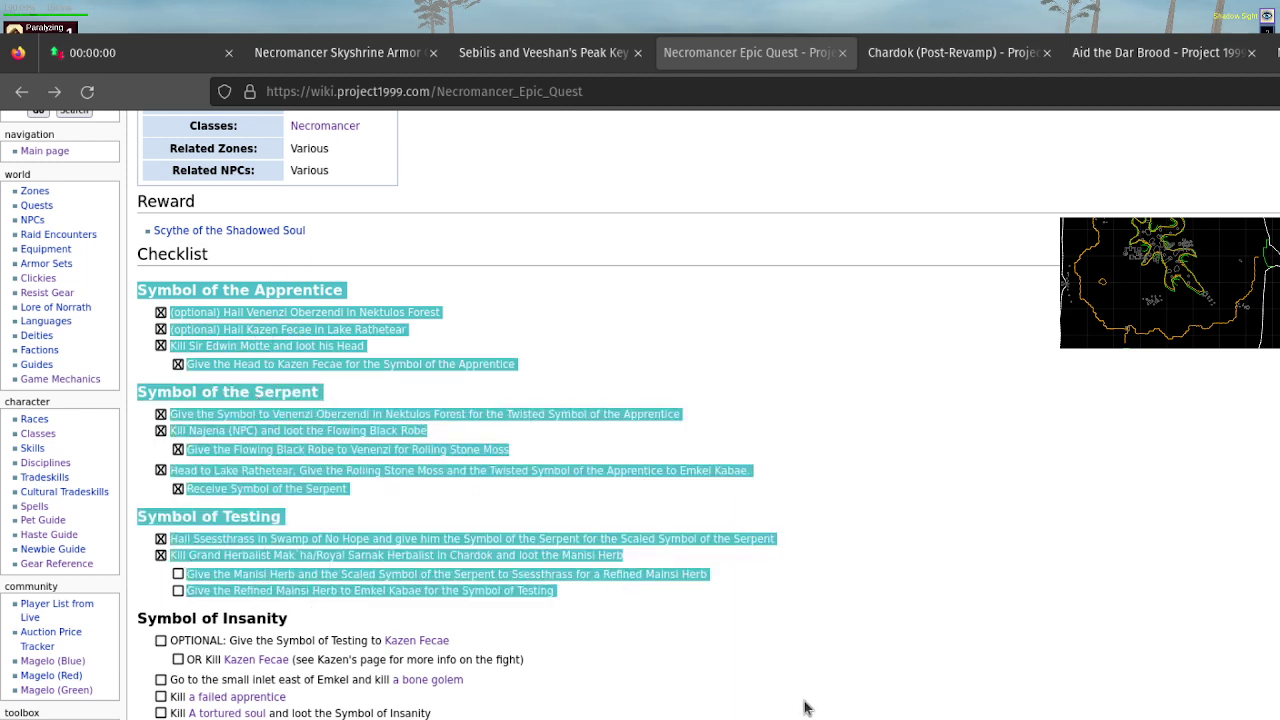
pyautogui.moveTo(816, 710); pyautogui.dragTo(161, 710)
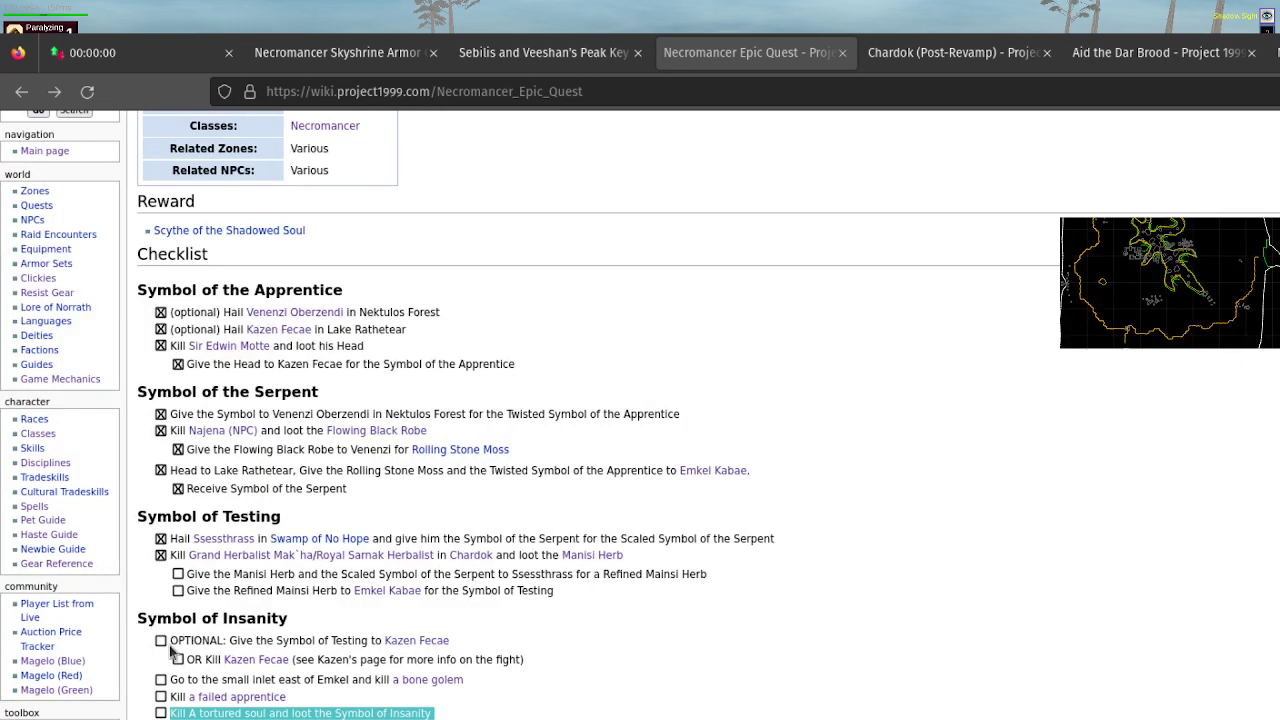
pyautogui.click(180, 661)
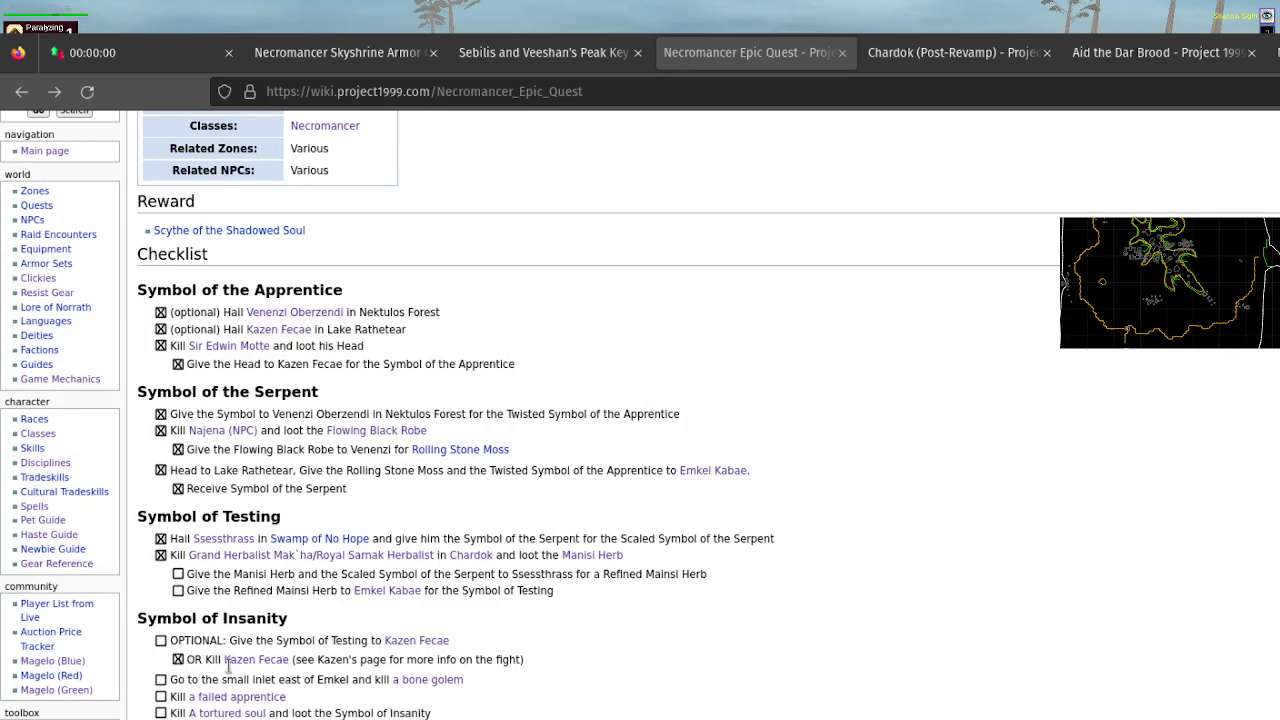